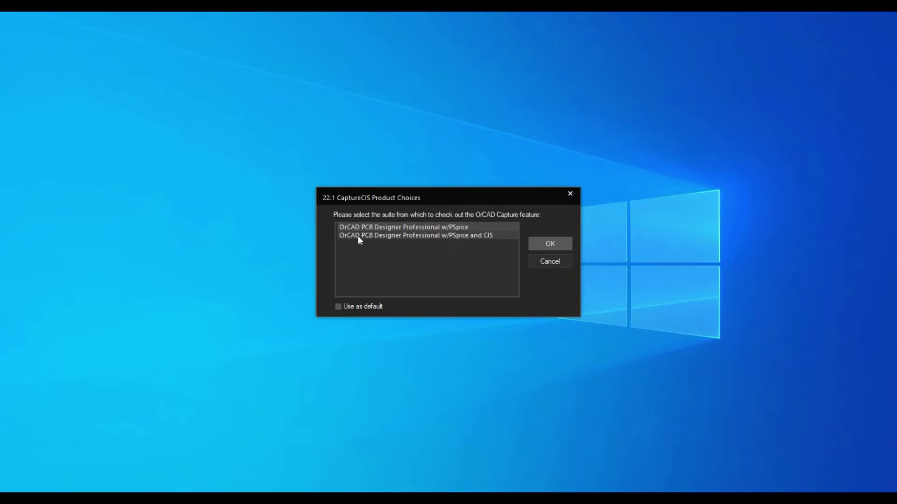
# - Choose the OrCAD PCB Designer Professional w/PSpice and CIS product option
pyautogui.click(397, 236)
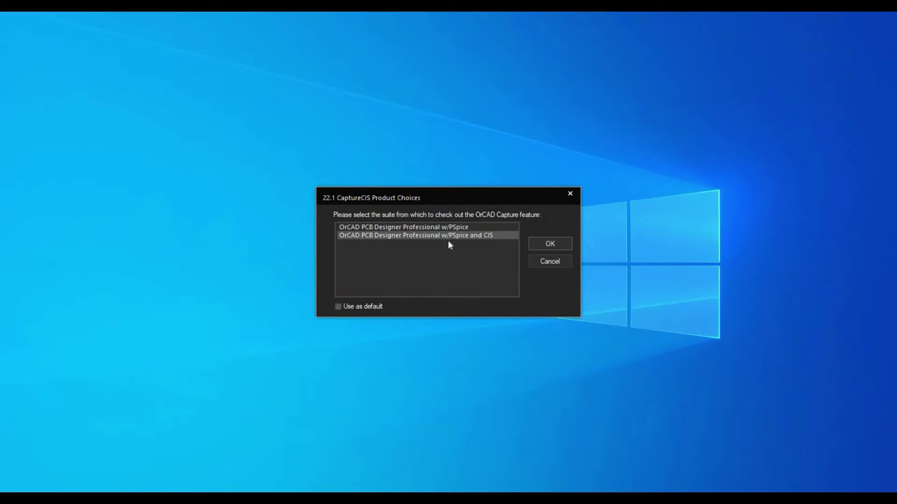
# - Launch Capture and start a new project named ORPSIM_15142
pyautogui.click(550, 245)
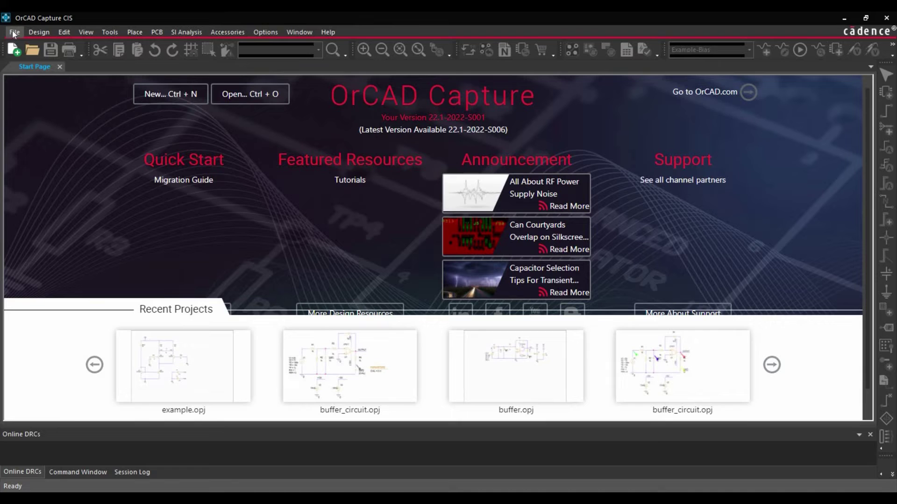
pyautogui.click(14, 32)
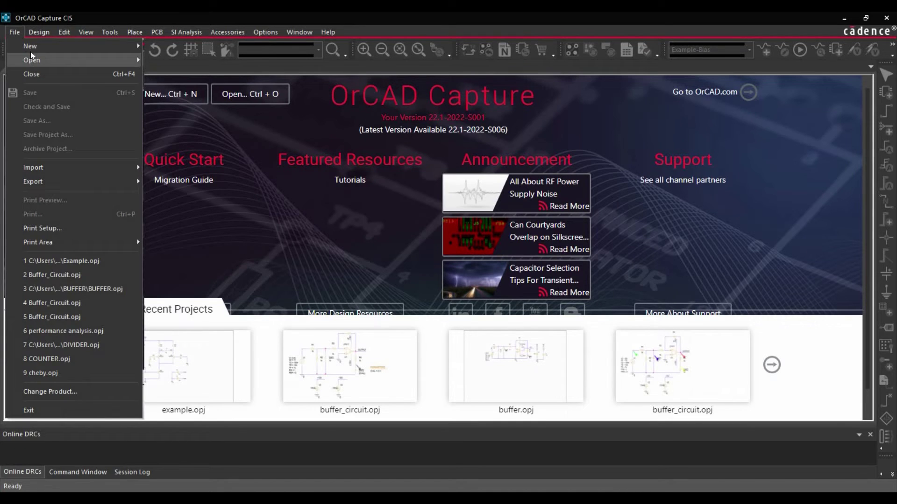
pyautogui.moveTo(57, 46)
pyautogui.click(165, 47)
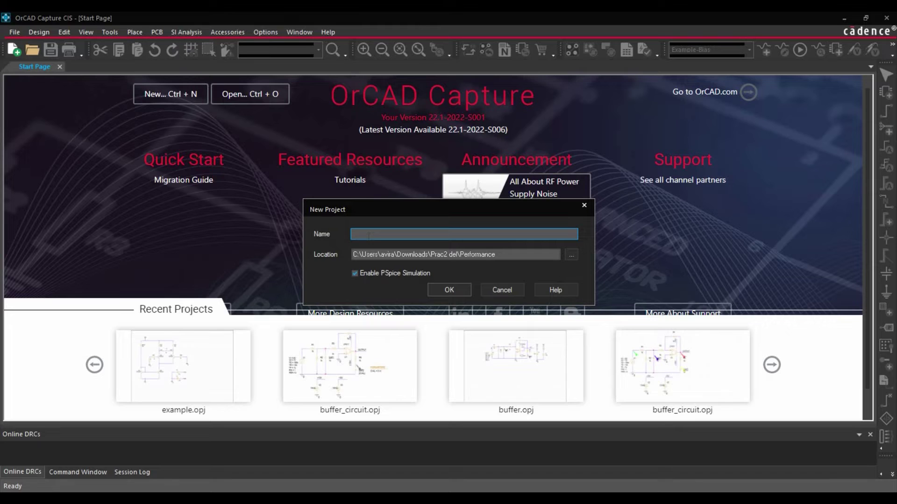
pyautogui.write('ORPSIM_15142')
pyautogui.click(449, 290)
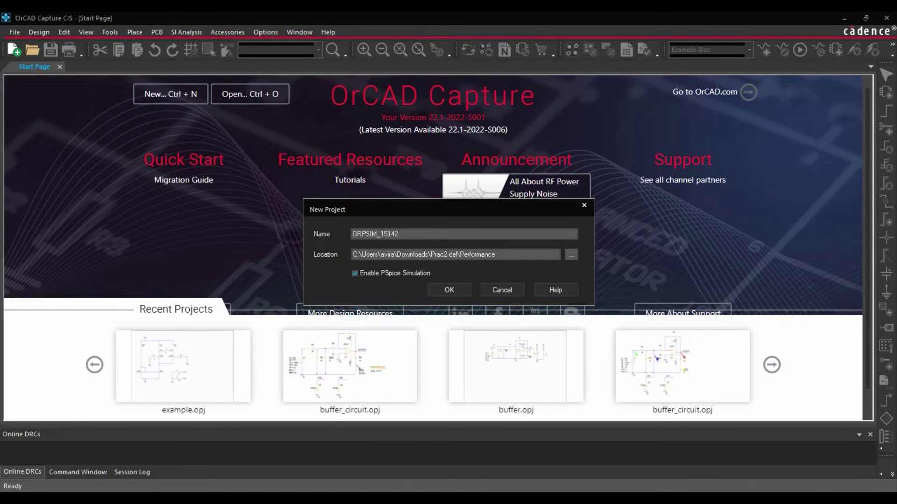
# - Store the project in a new Desktop folder ORPSIM_15142 and create it as a blank project
pyautogui.click(573, 259)
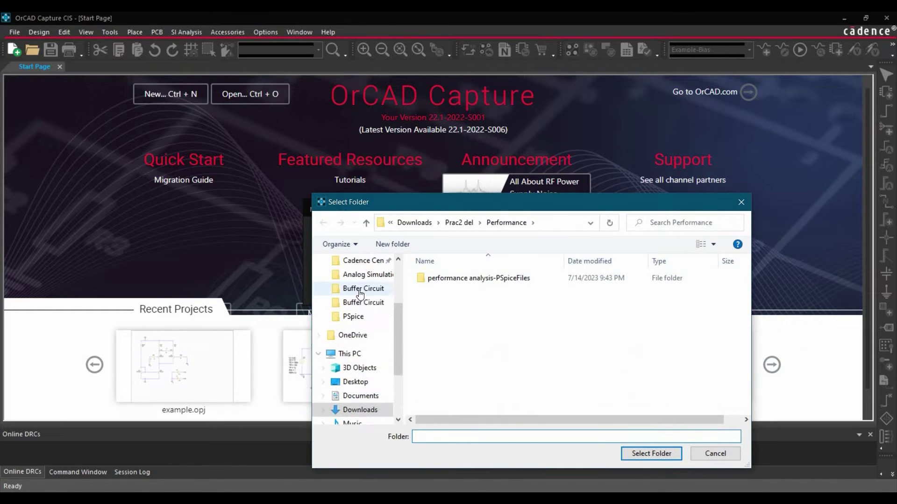
pyautogui.click(356, 284)
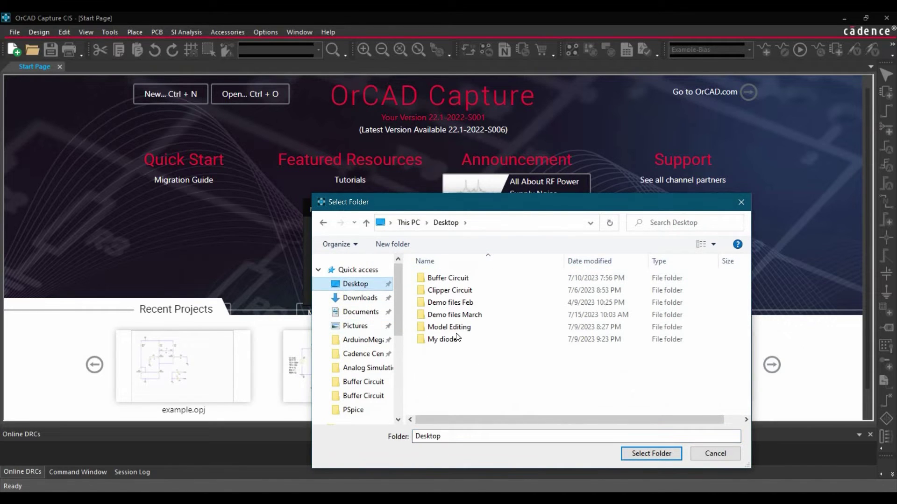
pyautogui.click(388, 245)
pyautogui.write('ORP')
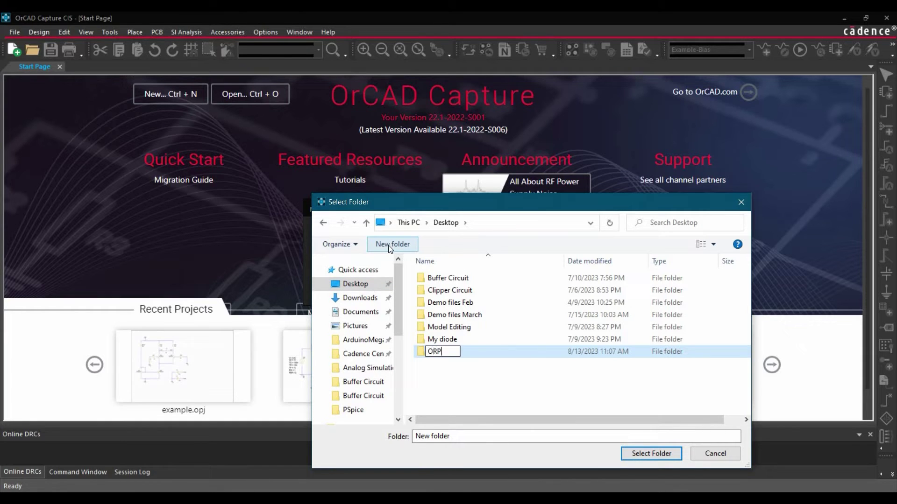
pyautogui.write('SIM_15142')
pyautogui.press('Return')
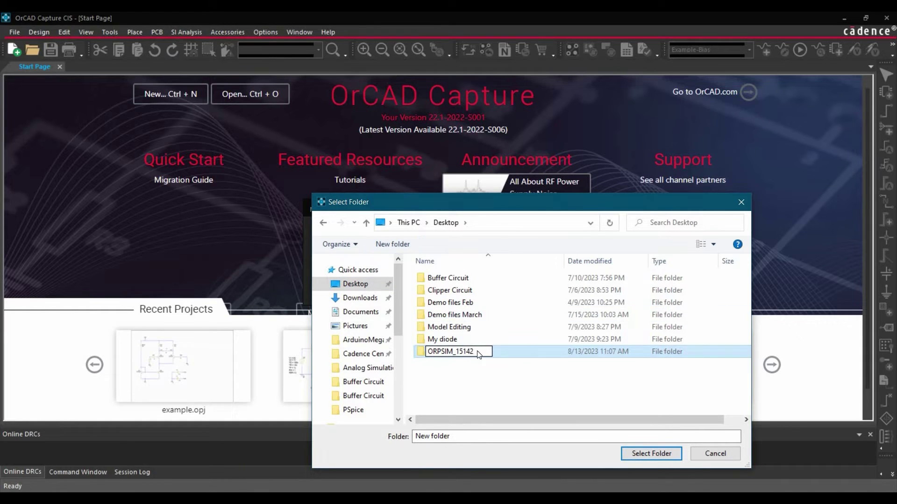
pyautogui.press('Return')
pyautogui.press('Return')
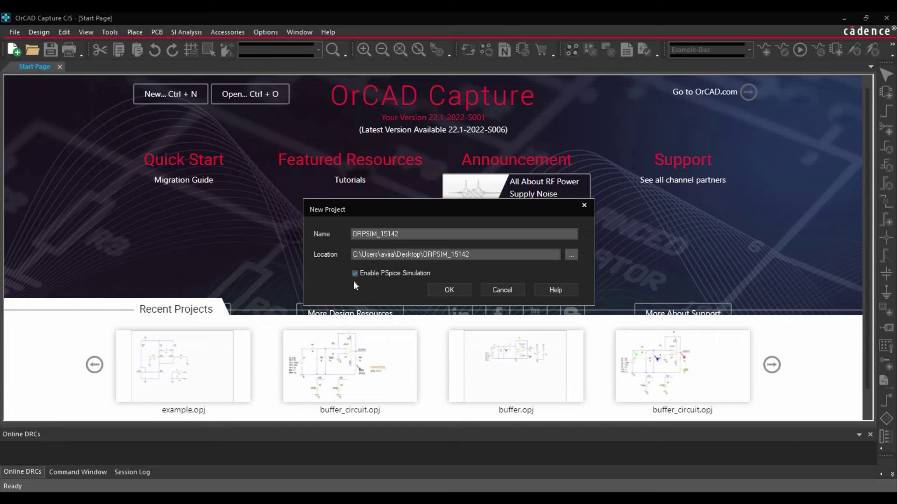
pyautogui.click(445, 290)
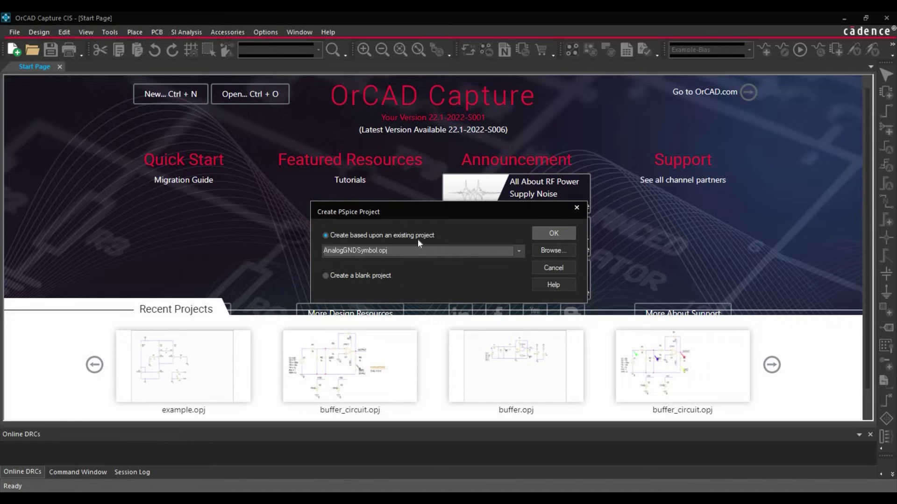
pyautogui.click(344, 275)
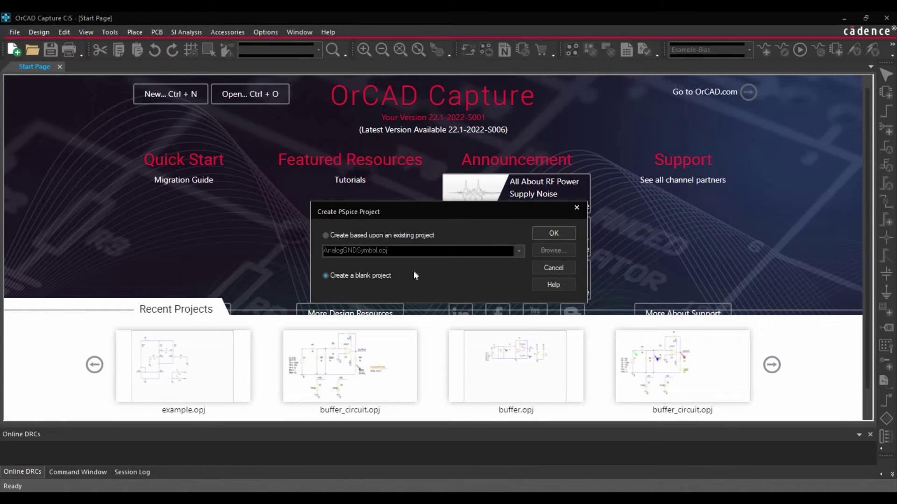
pyautogui.click(541, 233)
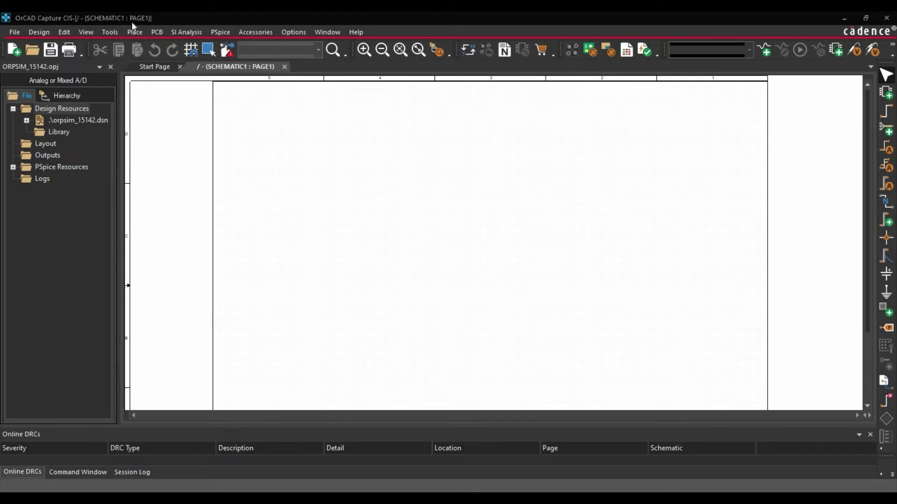
# - Search the part library for VDC and place source V1 on the page
pyautogui.hotkey('alt', 'p')
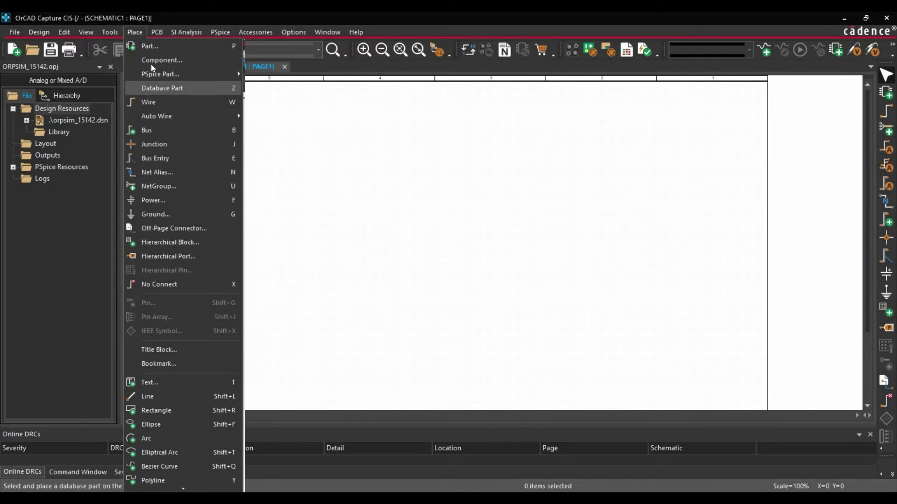
pyautogui.press('Up')
pyautogui.press('Return')
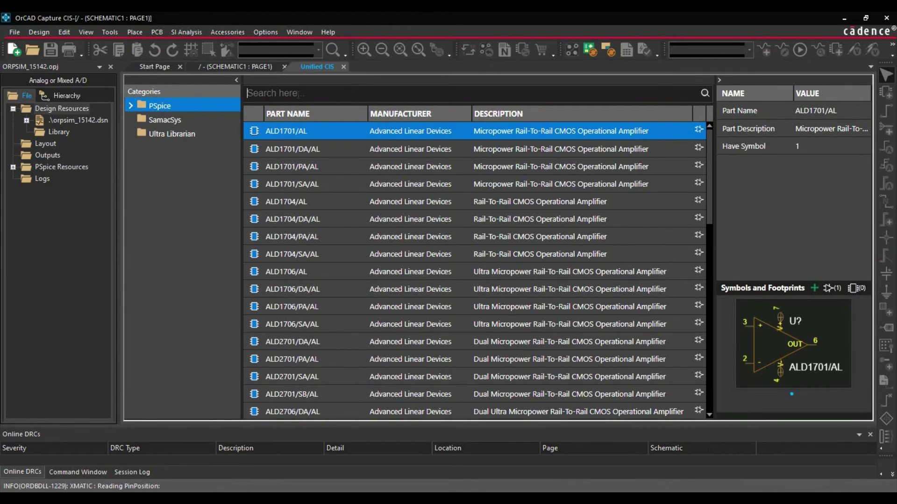
pyautogui.write('VDC')
pyautogui.press('Return')
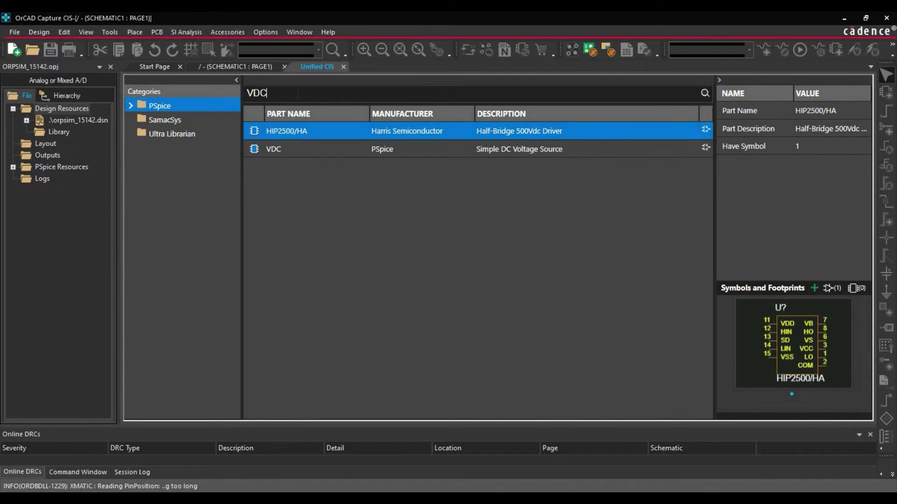
pyautogui.rightClick(328, 148)
pyautogui.click(335, 157)
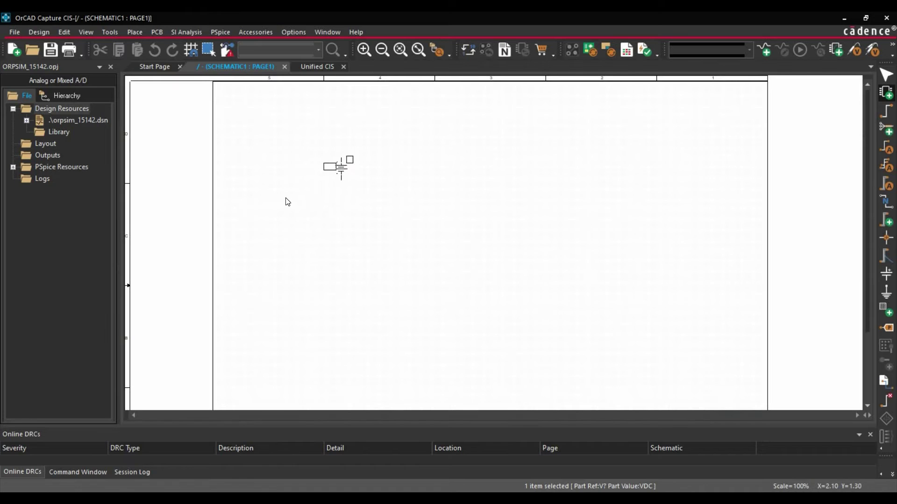
pyautogui.click(285, 208)
pyautogui.rightClick(379, 206)
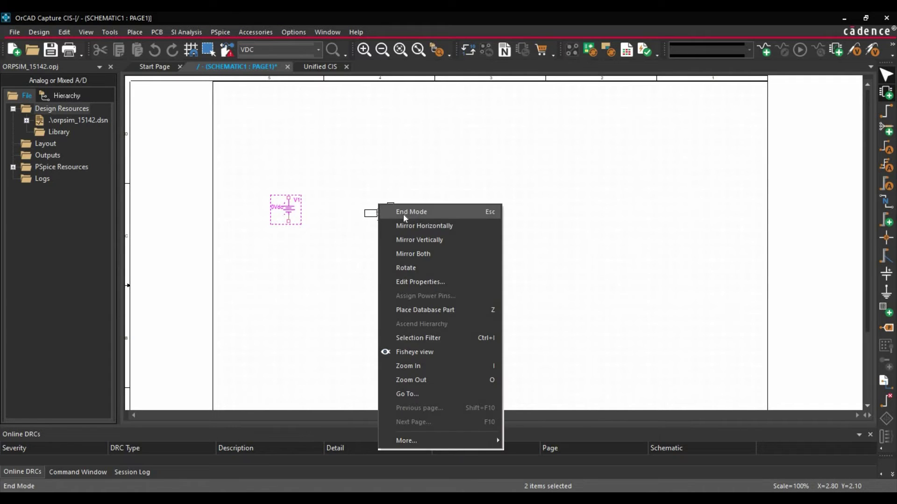
pyautogui.click(405, 213)
# - Search for Resistor and place the 1k resistor R1 beside V1
pyautogui.click(312, 63)
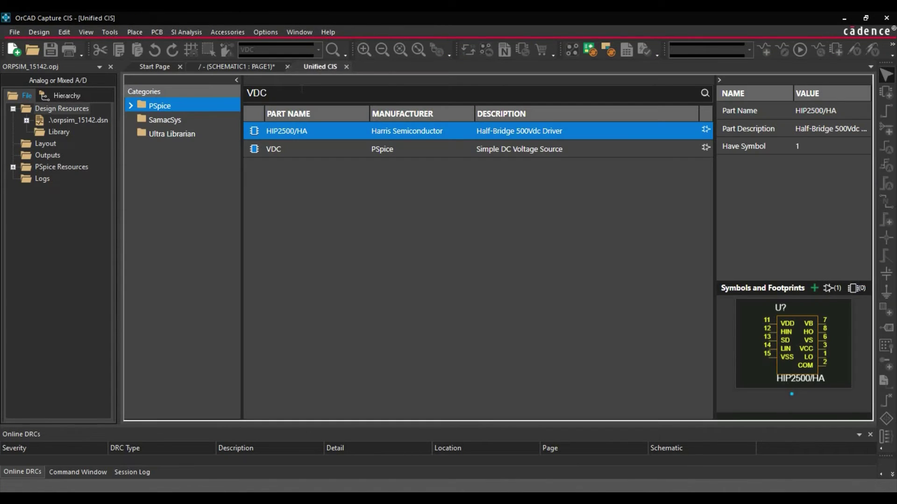
pyautogui.press('BackSpace')
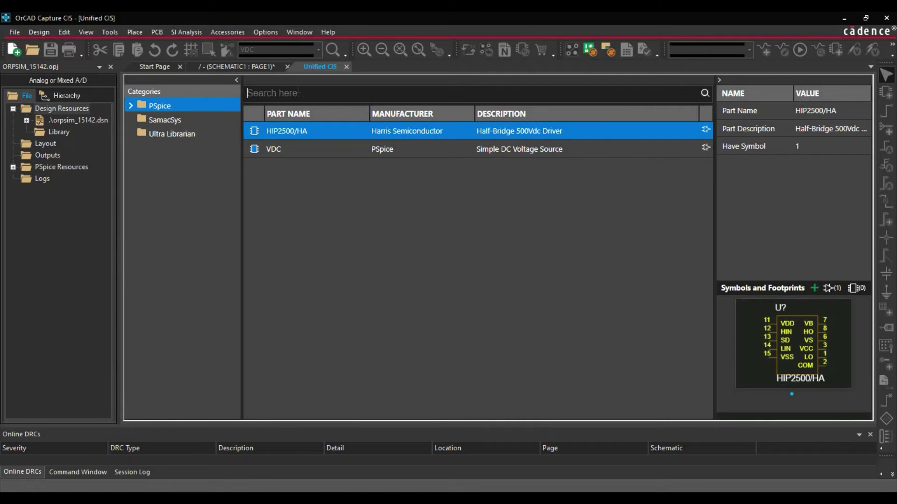
pyautogui.write('Resistor')
pyautogui.press('Return')
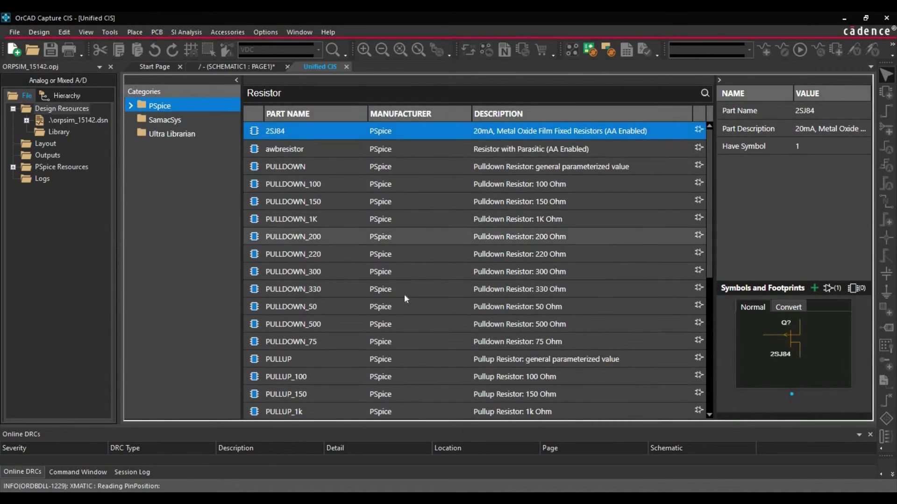
pyautogui.scroll(-4, 404, 296)
pyautogui.scroll(-5, 346, 322)
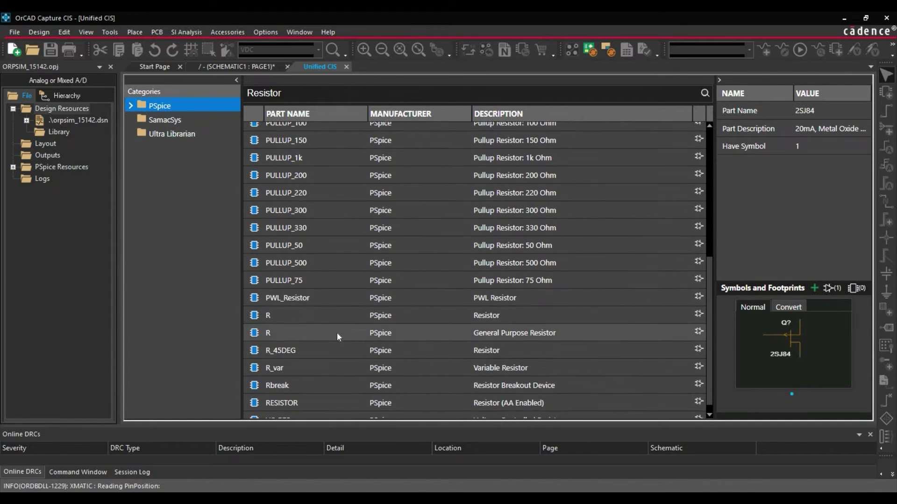
pyautogui.click(330, 323)
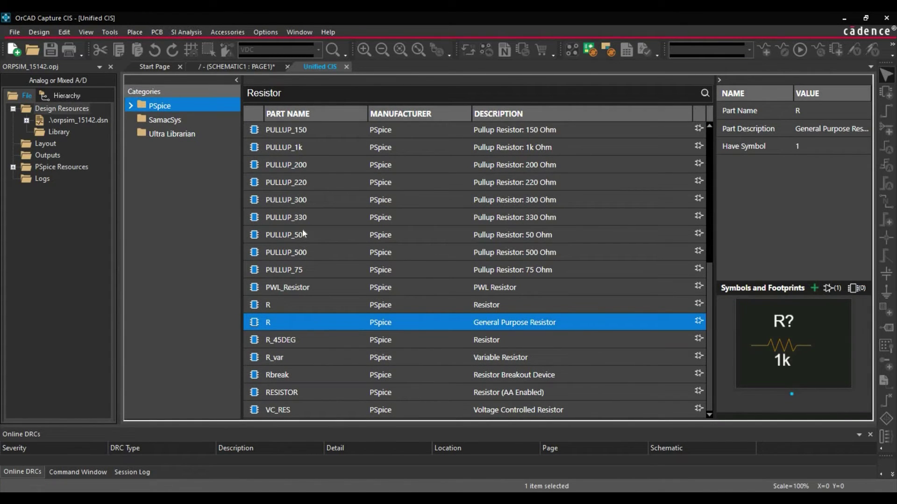
pyautogui.click(331, 329)
pyautogui.click(318, 192)
pyautogui.press('Escape')
pyautogui.rightClick(385, 214)
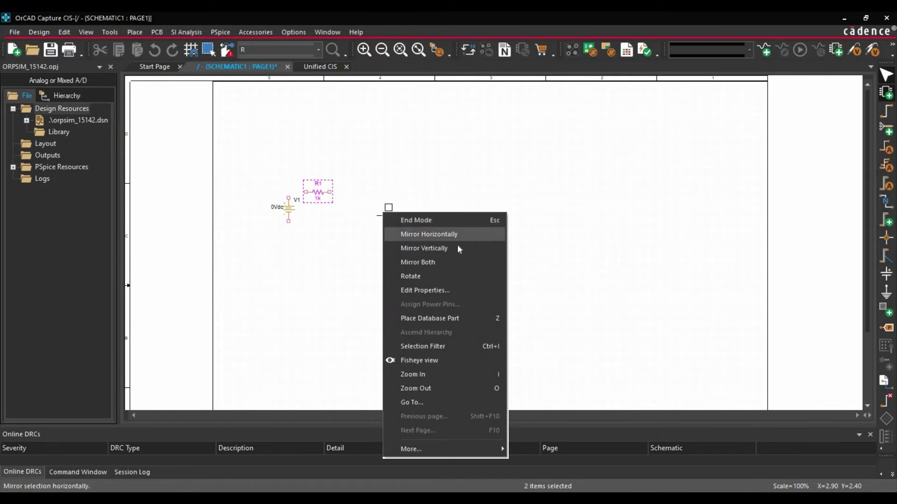
pyautogui.click(409, 219)
# - Search for capacitor and drop the 1n capacitor C1 beside R1
pyautogui.click(312, 65)
pyautogui.doubleClick(307, 92)
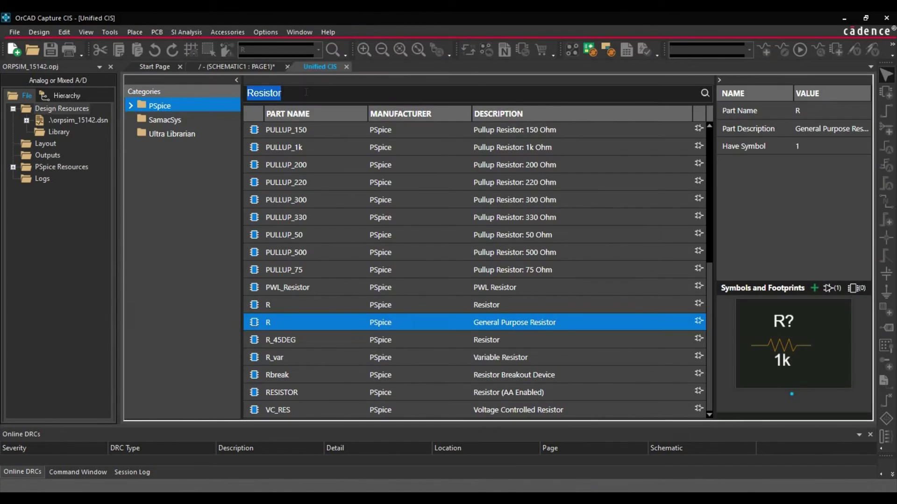
pyautogui.write('capacitor')
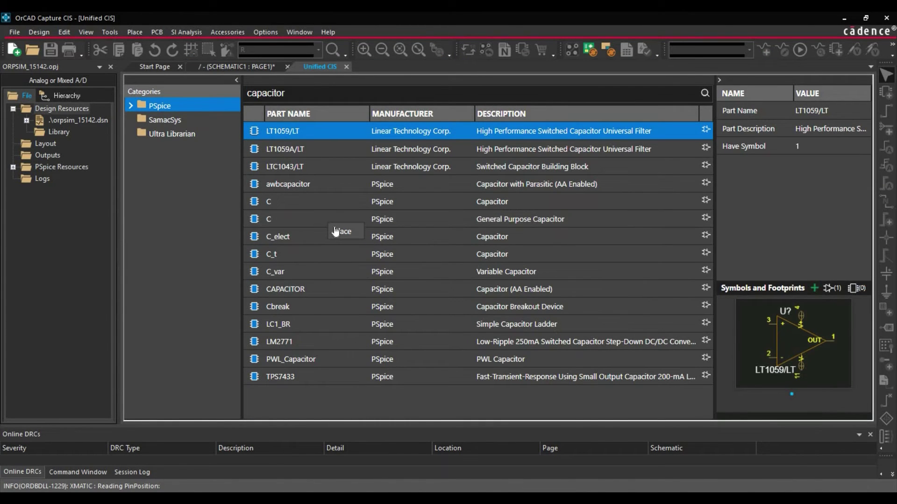
pyautogui.click(341, 232)
pyautogui.click(362, 192)
pyautogui.press('Escape')
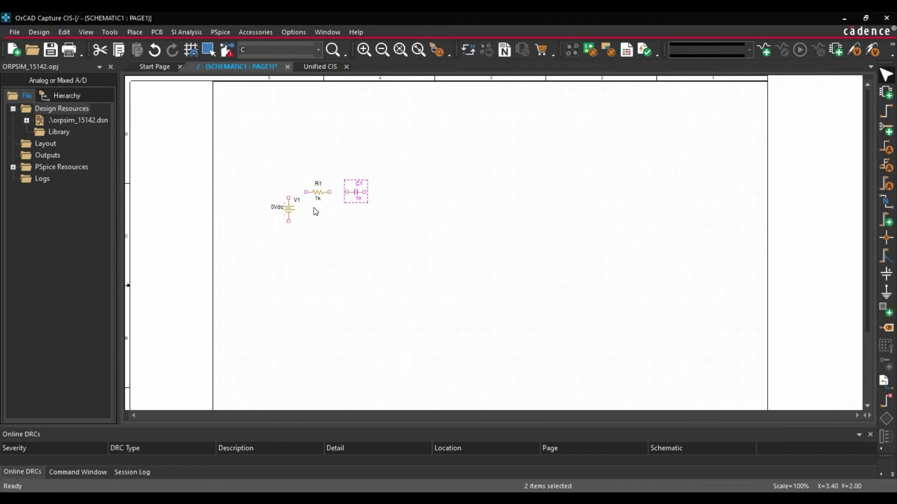
# - Move R1 to the right and rotate it to stand upright
pyautogui.keyDown('ctrl'); pyautogui.scroll(1, 306, 229); pyautogui.keyUp('ctrl')
pyautogui.click(382, 305)
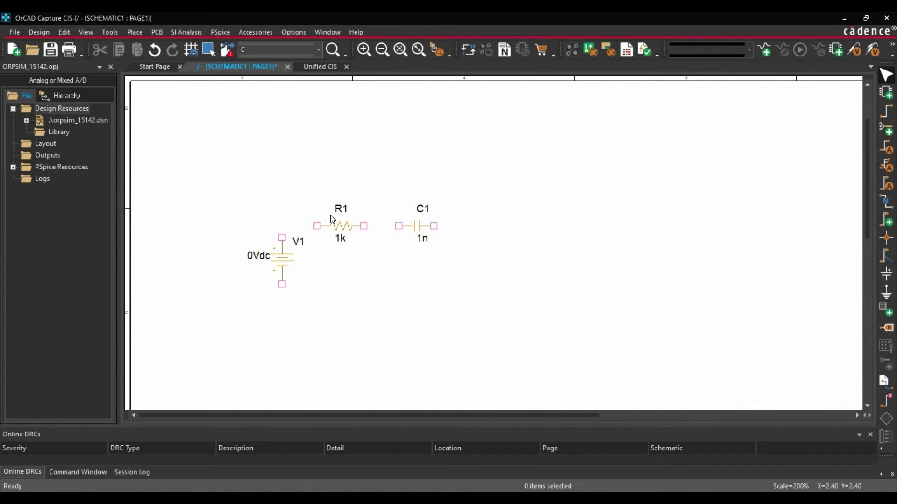
pyautogui.moveTo(346, 229); pyautogui.dragTo(474, 257)
pyautogui.press('r')
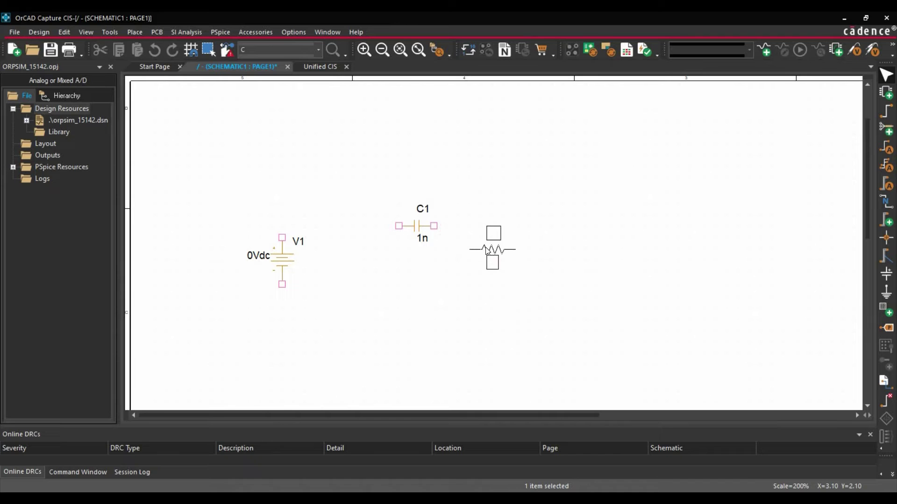
pyautogui.press('r')
pyautogui.press('r')
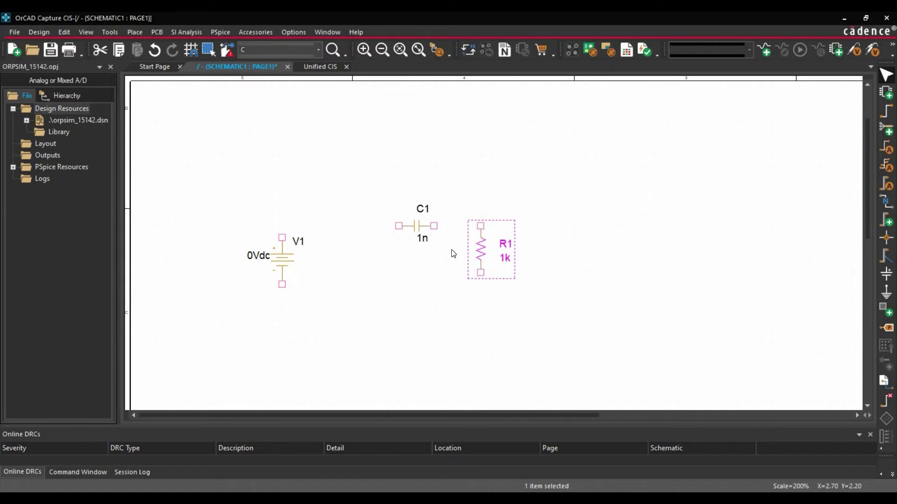
pyautogui.click(452, 254)
# - Move C1 above V1 and paste a copy as C2 in line beside it
pyautogui.moveTo(413, 226); pyautogui.dragTo(320, 203)
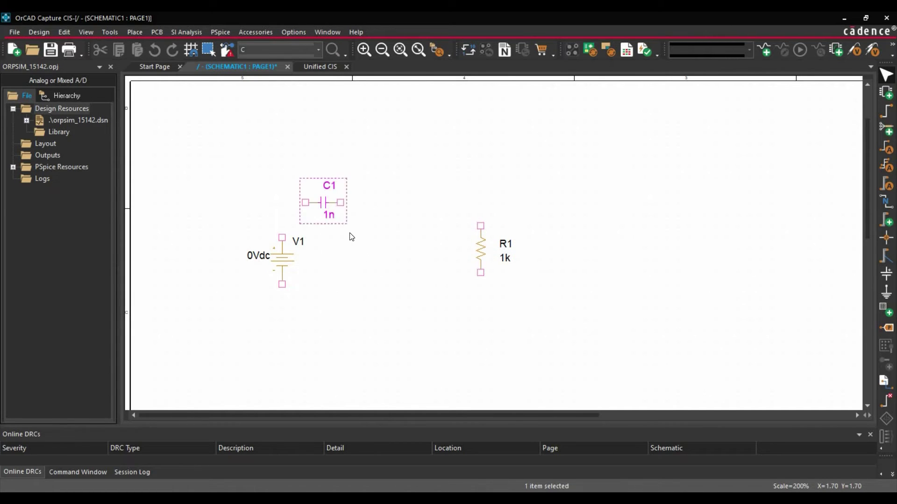
pyautogui.click(381, 243)
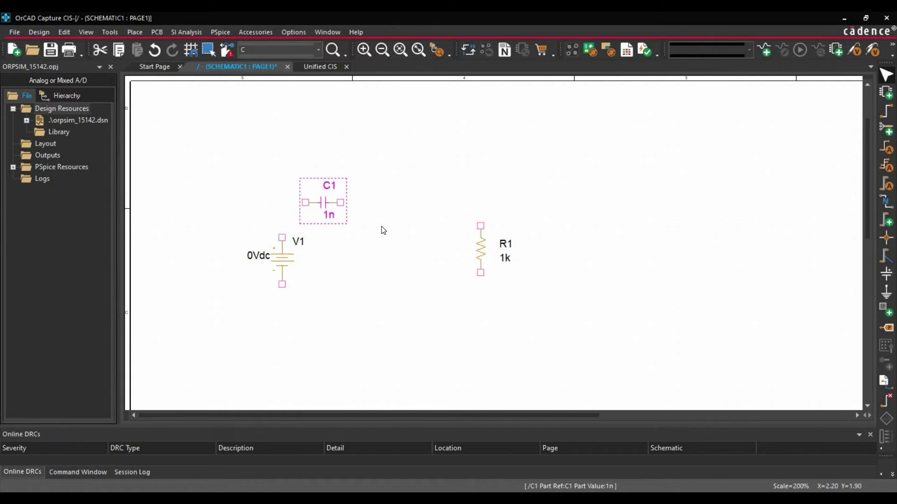
pyautogui.hotkey('ctrl', 'c')
pyautogui.hotkey('ctrl', 'v')
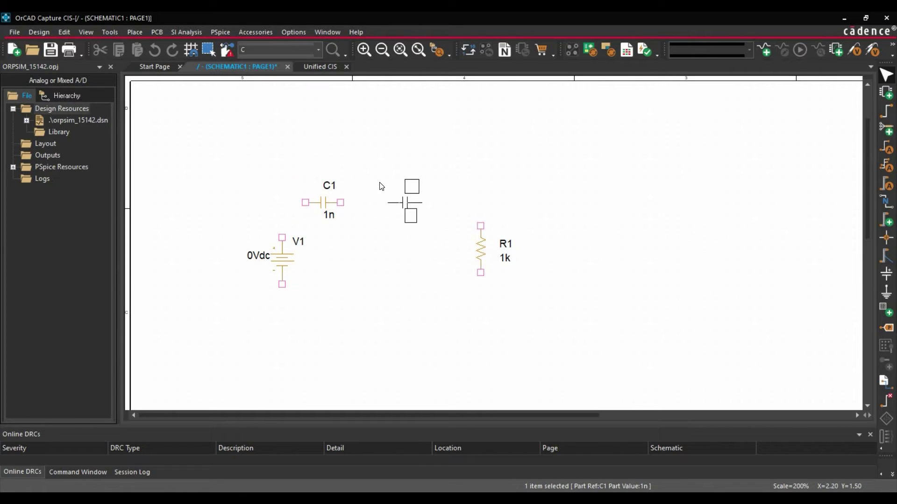
pyautogui.click(372, 186)
pyautogui.click(416, 205)
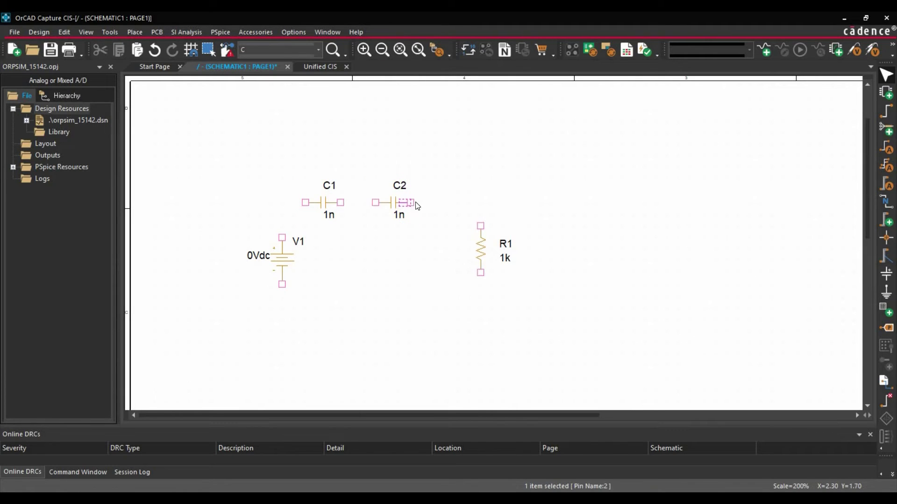
pyautogui.moveTo(417, 205); pyautogui.dragTo(441, 205)
pyautogui.click(568, 172)
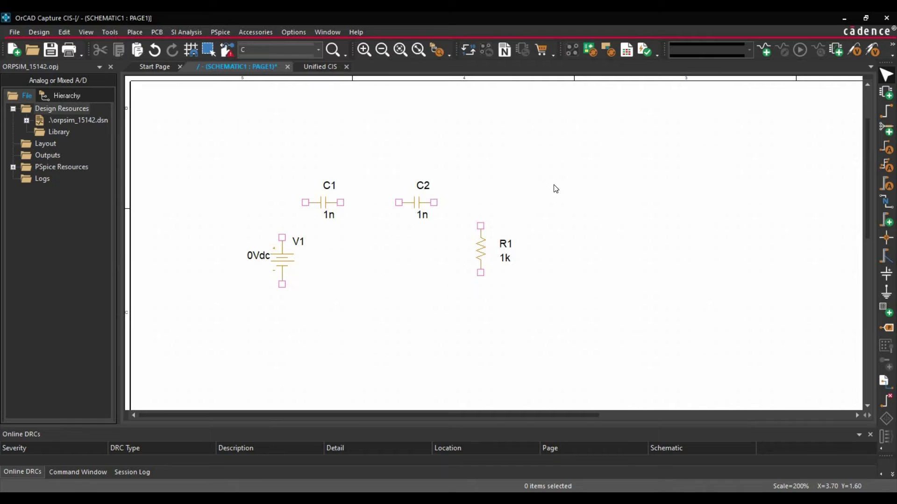
# - Wire V1, C1, C2 and R1 together in series
pyautogui.press('w')
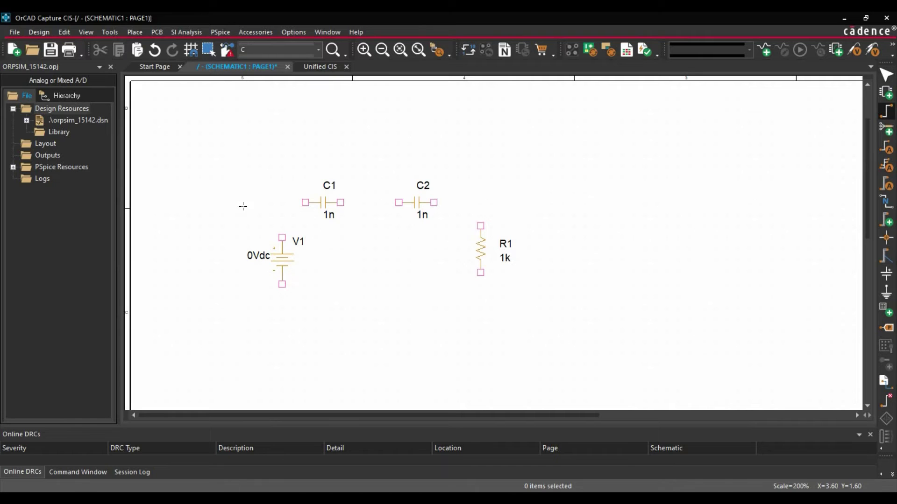
pyautogui.click(282, 237)
pyautogui.click(305, 202)
pyautogui.click(342, 202)
pyautogui.click(399, 202)
pyautogui.click(433, 202)
pyautogui.click(480, 226)
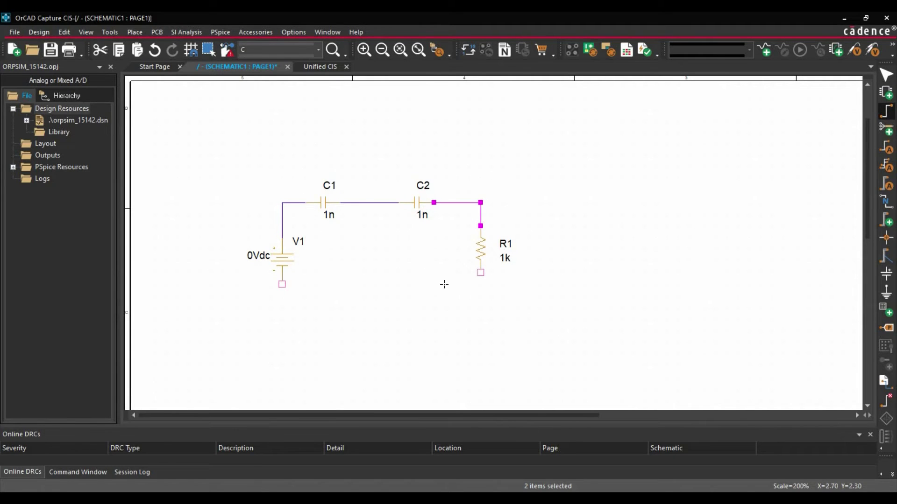
pyautogui.rightClick(444, 284)
pyautogui.click(492, 293)
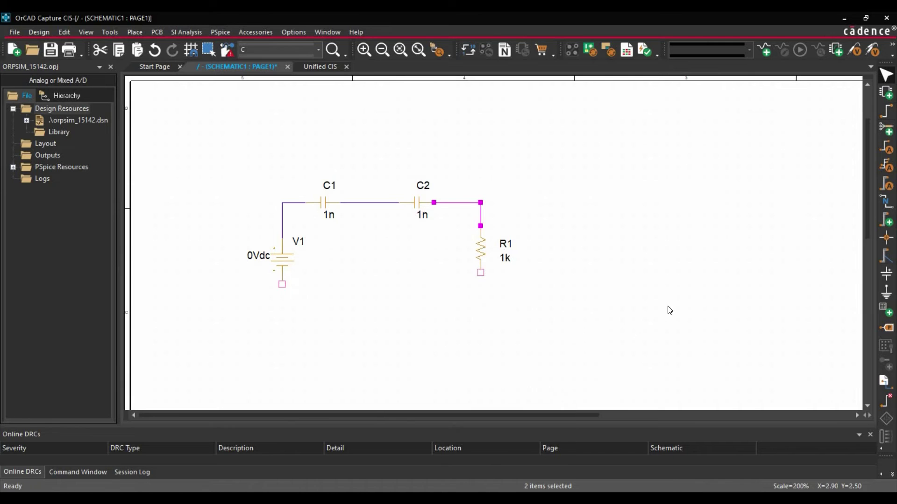
# - Add 0/CAPSYM grounds to the bottom pins of R1 and V1, aligned level
pyautogui.click(886, 292)
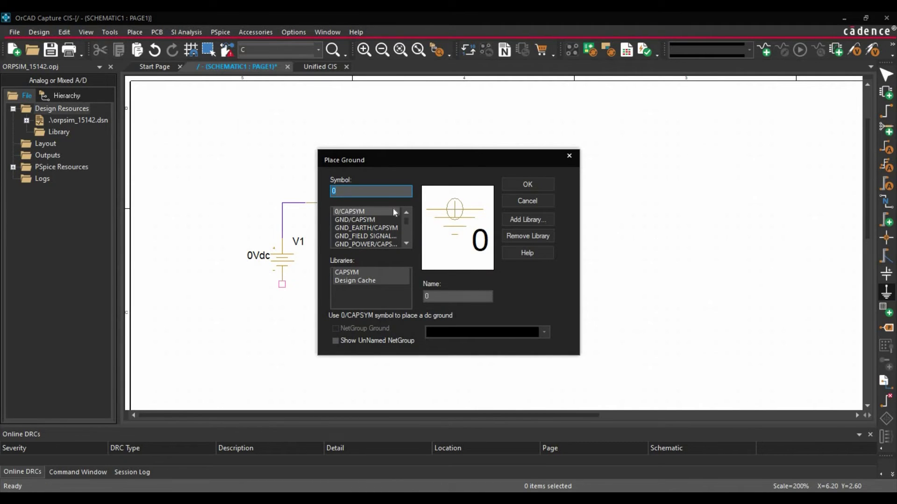
pyautogui.click(352, 213)
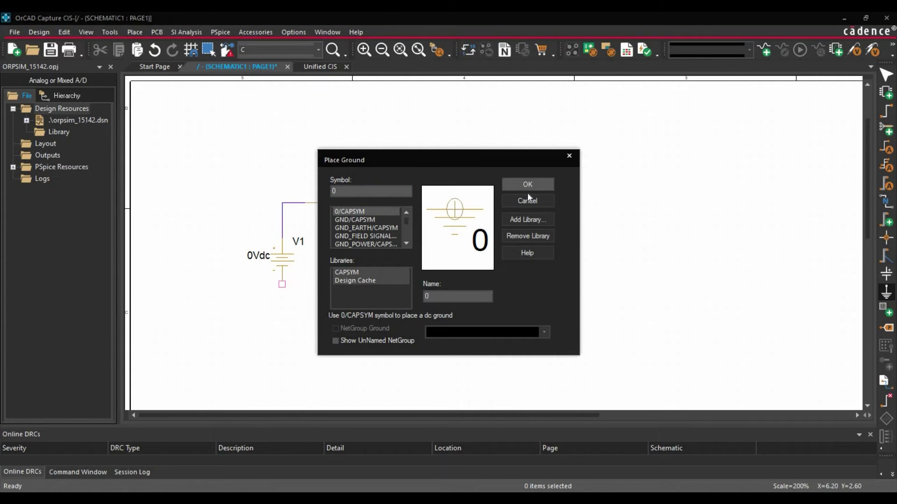
pyautogui.click(527, 187)
pyautogui.click(481, 274)
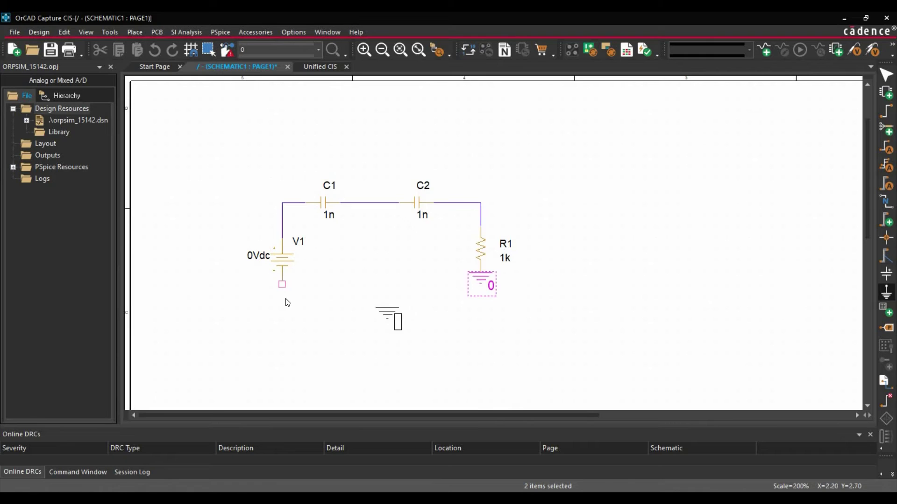
pyautogui.click(282, 286)
pyautogui.rightClick(362, 285)
pyautogui.click(402, 48)
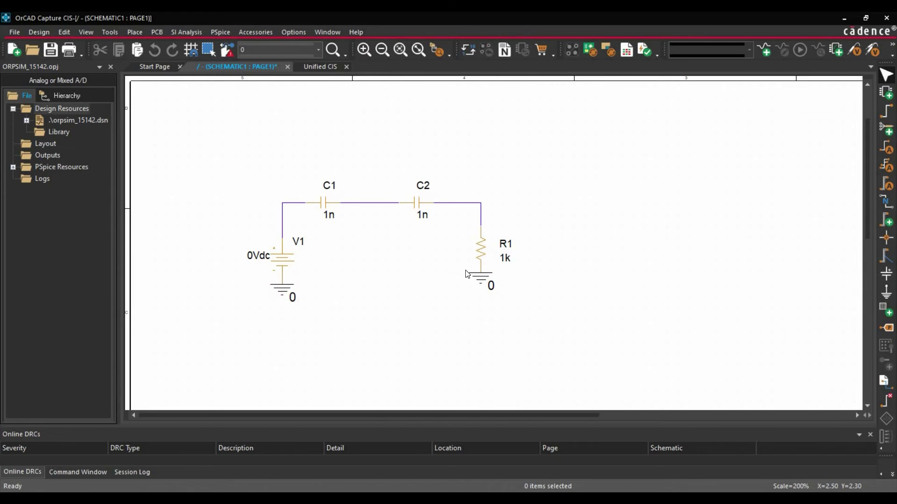
pyautogui.moveTo(480, 278); pyautogui.dragTo(481, 289)
# - Change V1's value from 0Vdc to 5Vdc
pyautogui.doubleClick(256, 259)
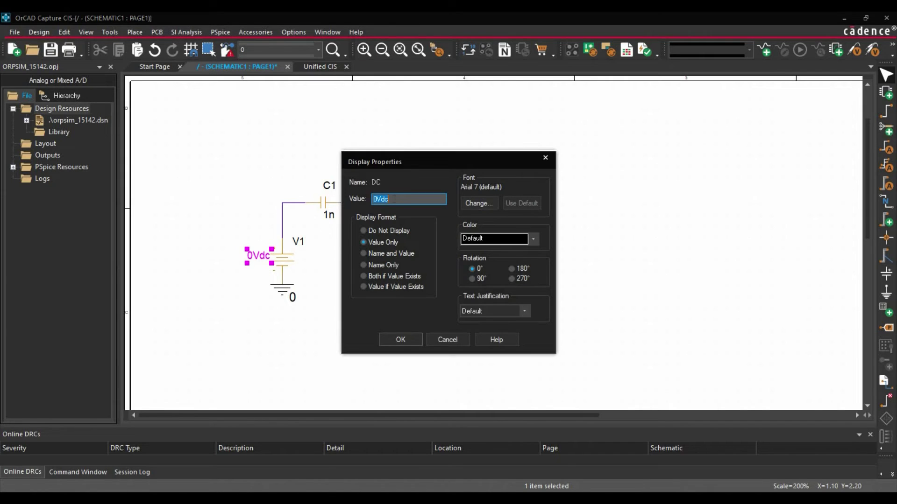
pyautogui.write('5V')
pyautogui.press('Return')
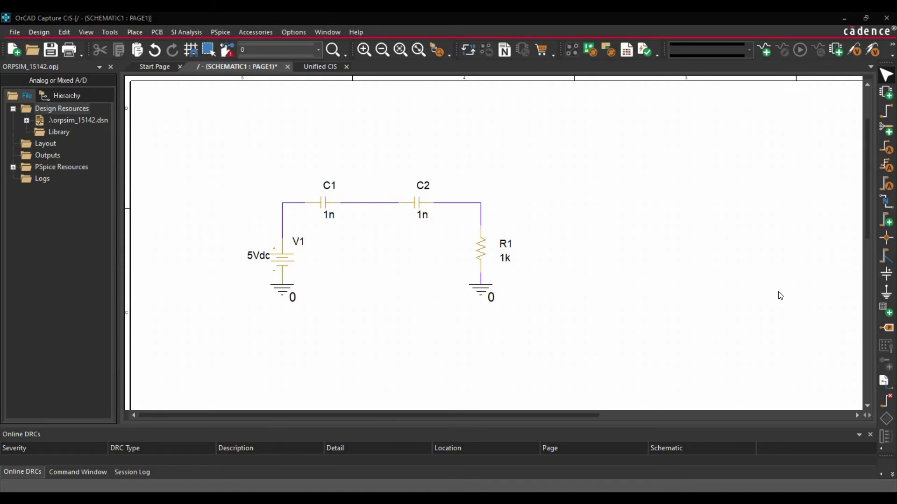
# - Attach the net alias NODE1 to the wire between C1 and C2
pyautogui.click(886, 201)
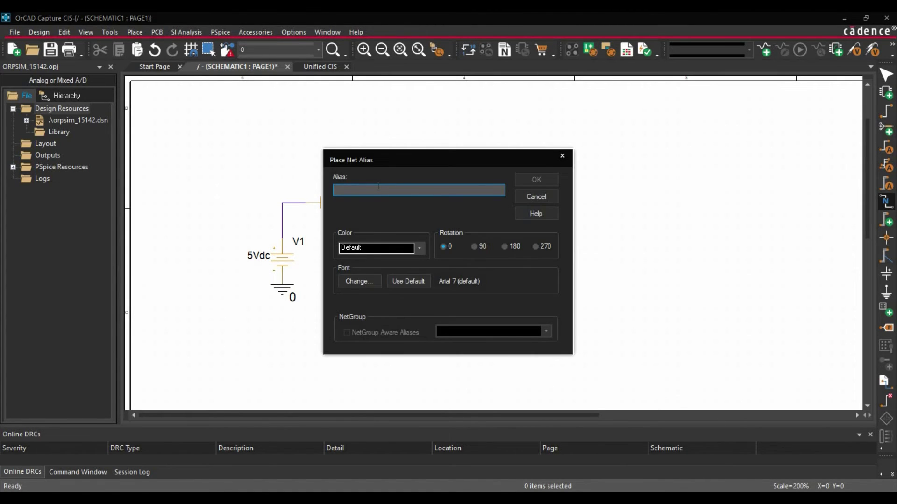
pyautogui.write('NODE1')
pyautogui.click(531, 182)
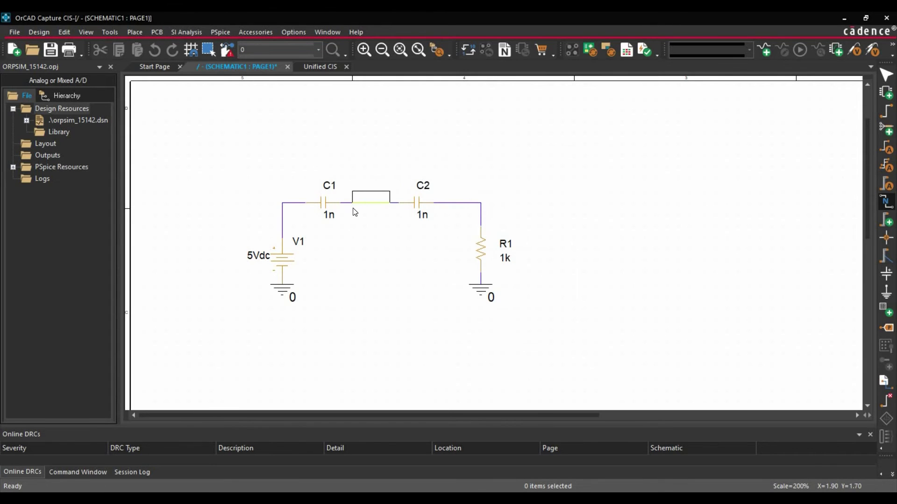
pyautogui.click(355, 212)
pyautogui.rightClick(363, 236)
pyautogui.click(390, 241)
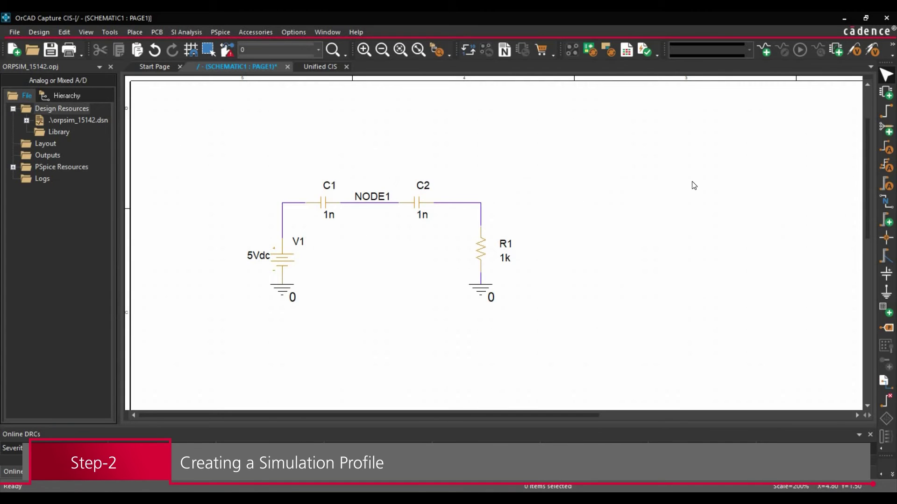
# - Create simulation profile ORPSIM15142 with Time Domain (Transient) analysis to 1000ns
pyautogui.click(766, 52)
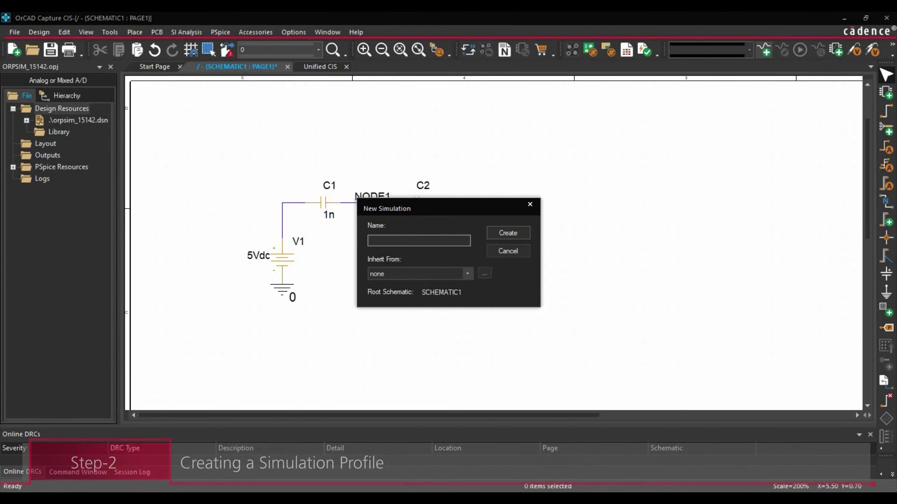
pyautogui.write('ORPSIM15142')
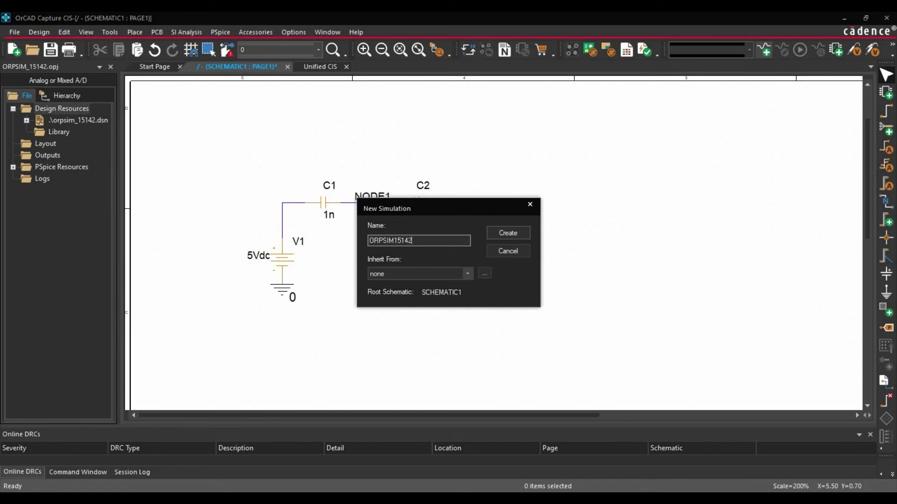
pyautogui.click(508, 238)
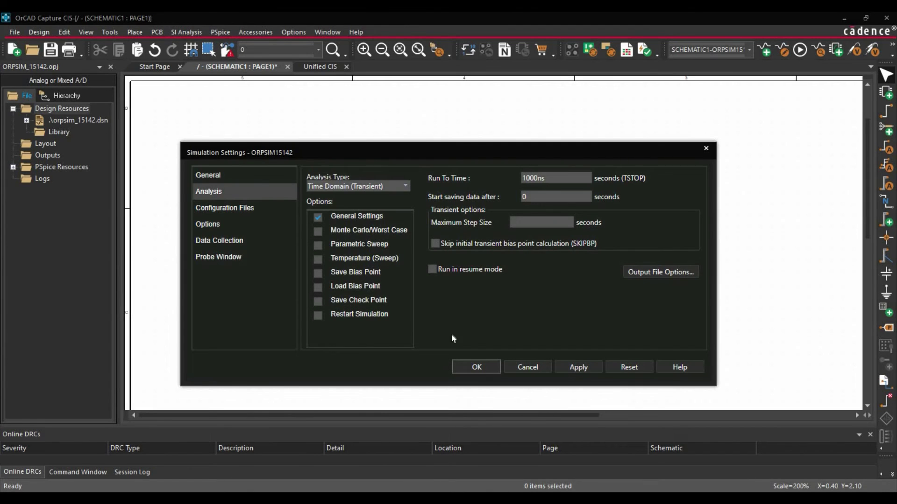
pyautogui.click(567, 367)
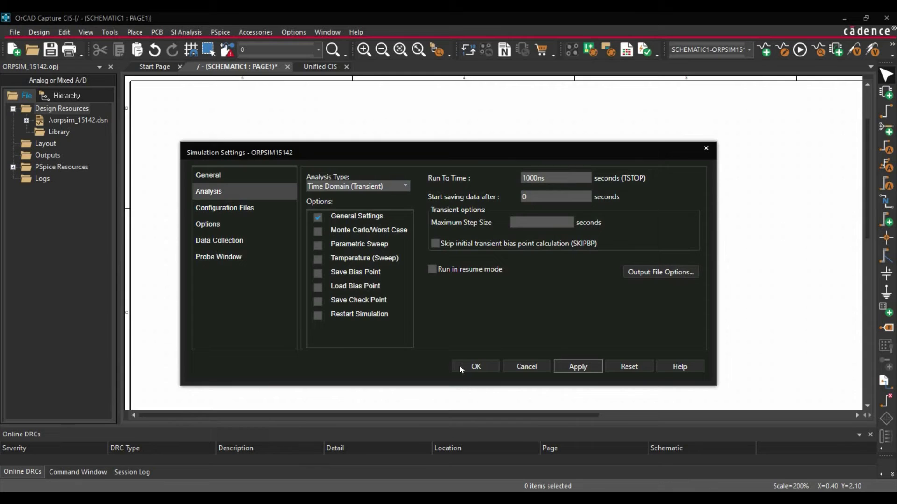
pyautogui.click(472, 367)
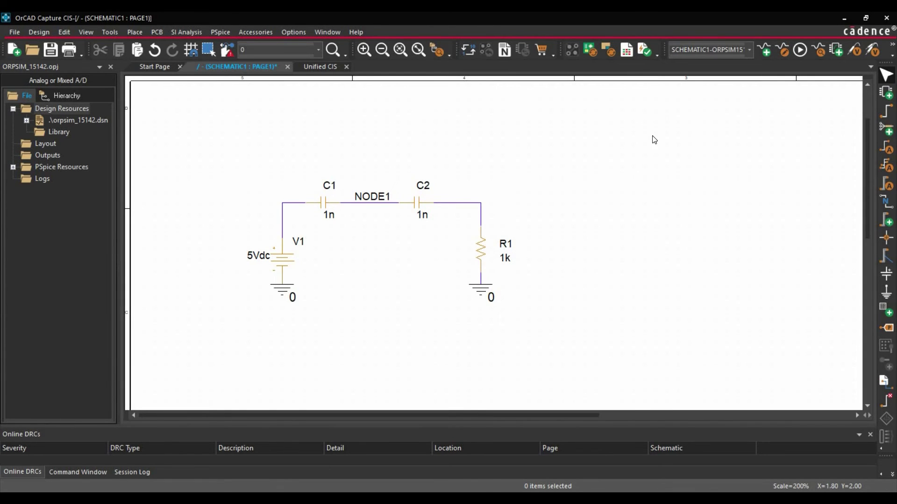
# - Place a voltage probe on R1's top pin at the C2–R1 node and run PSpice
pyautogui.click(853, 47)
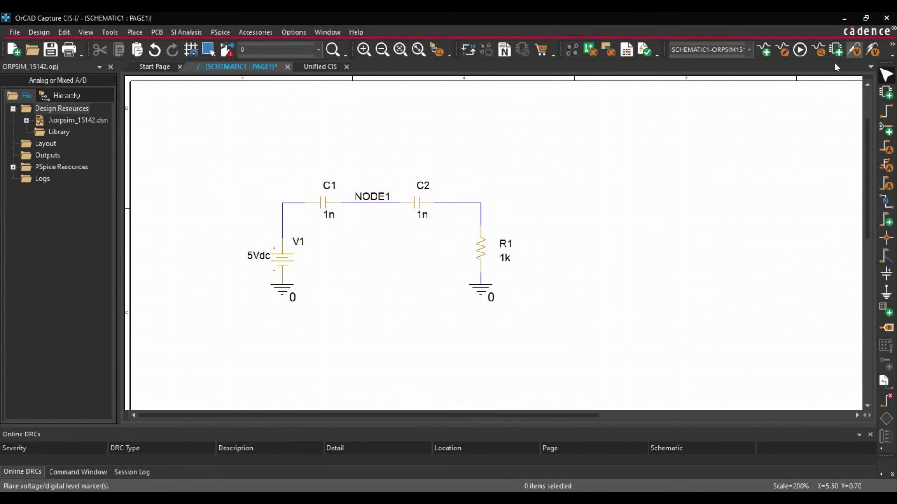
pyautogui.click(483, 206)
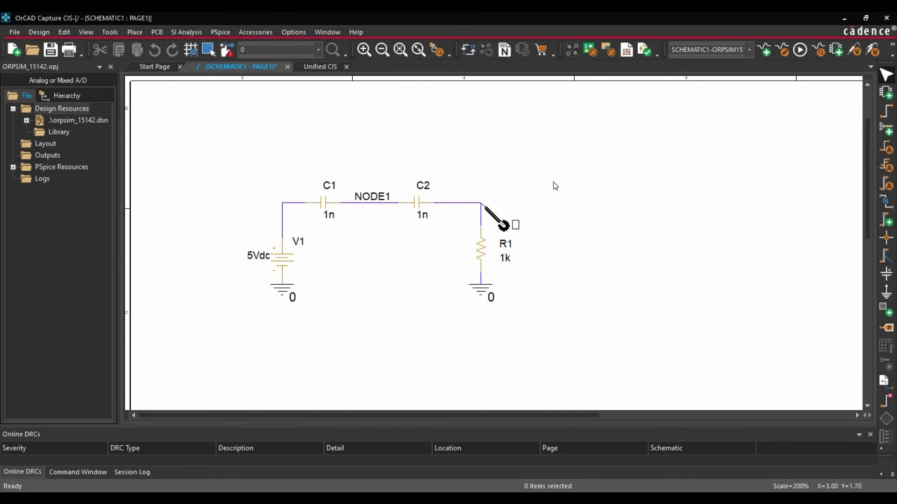
pyautogui.rightClick(585, 215)
pyautogui.click(584, 192)
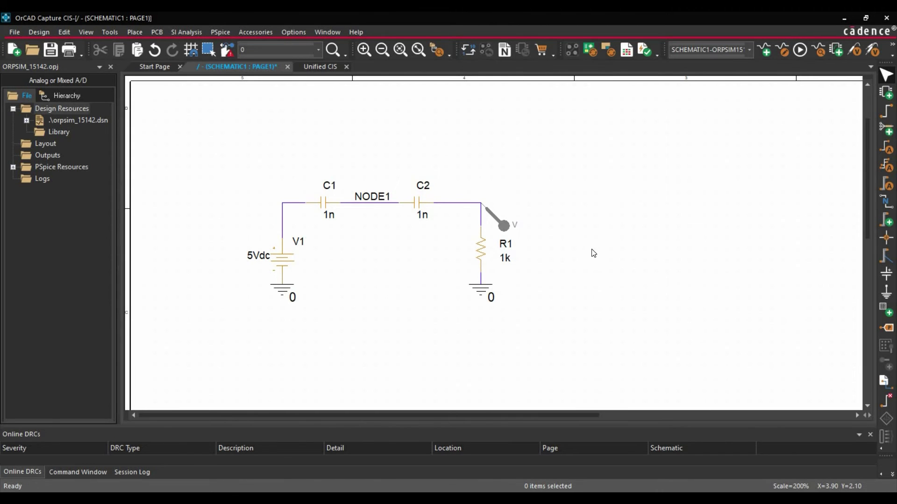
pyautogui.click(799, 50)
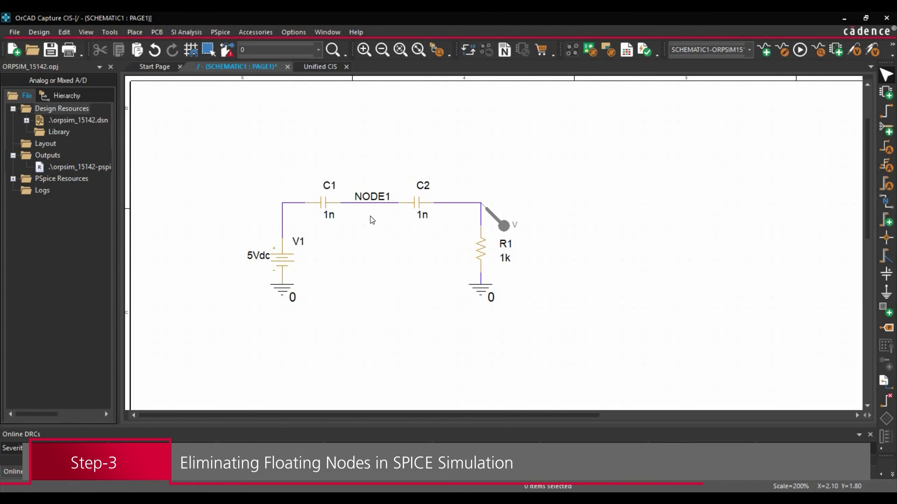
# - Copy R1 to a new resistor R2 below NODE1 and set its value to 100K
pyautogui.click(481, 255)
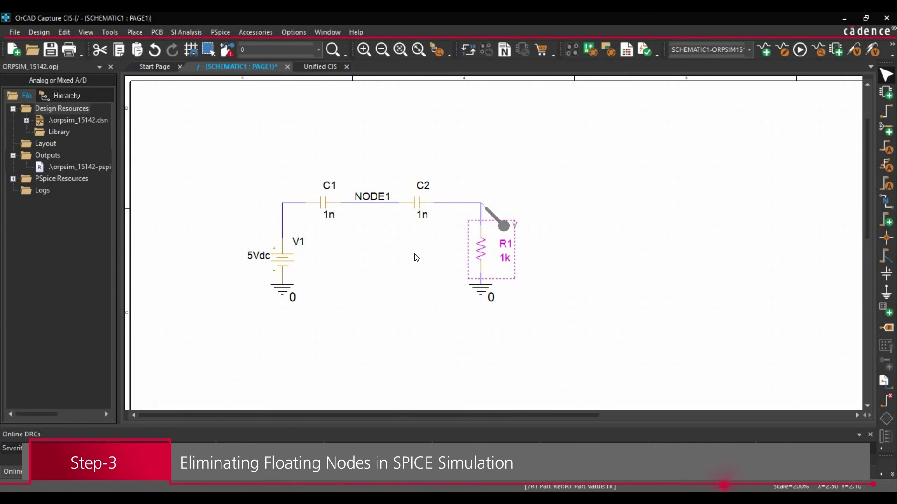
pyautogui.hotkey('ctrl', 'c')
pyautogui.hotkey('ctrl', 'v')
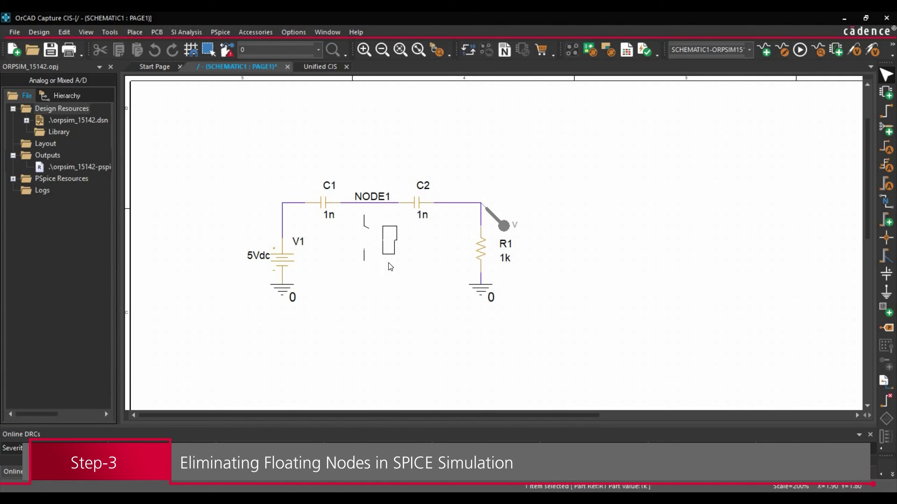
pyautogui.click(390, 266)
pyautogui.doubleClick(387, 249)
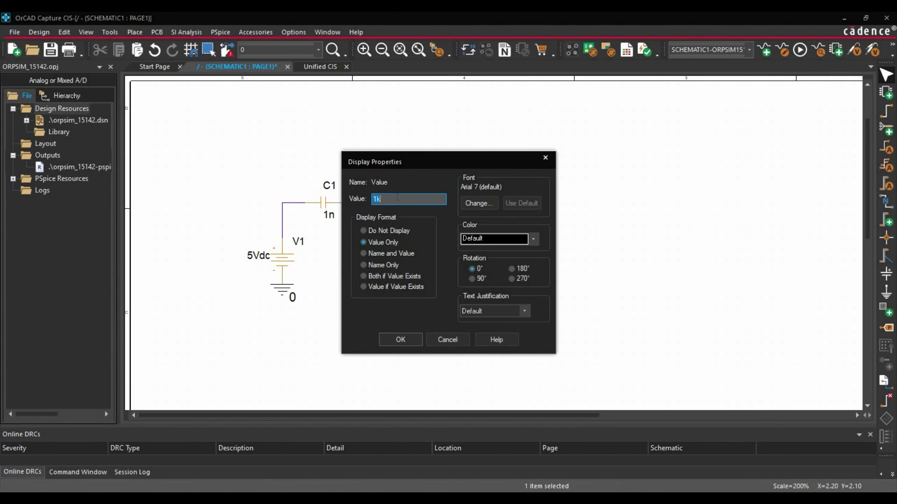
pyautogui.write('100K')
pyautogui.click(396, 340)
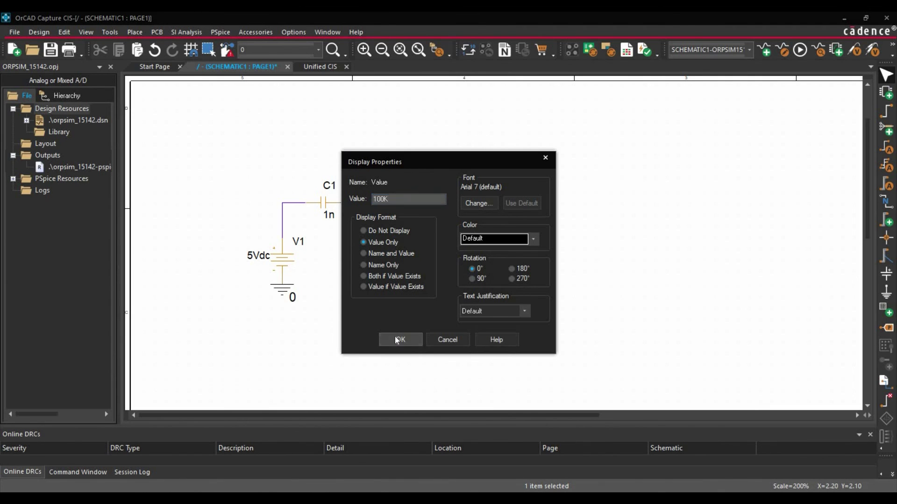
# - Paste a copy of the 0 ground at R2's lower pin
pyautogui.click(472, 290)
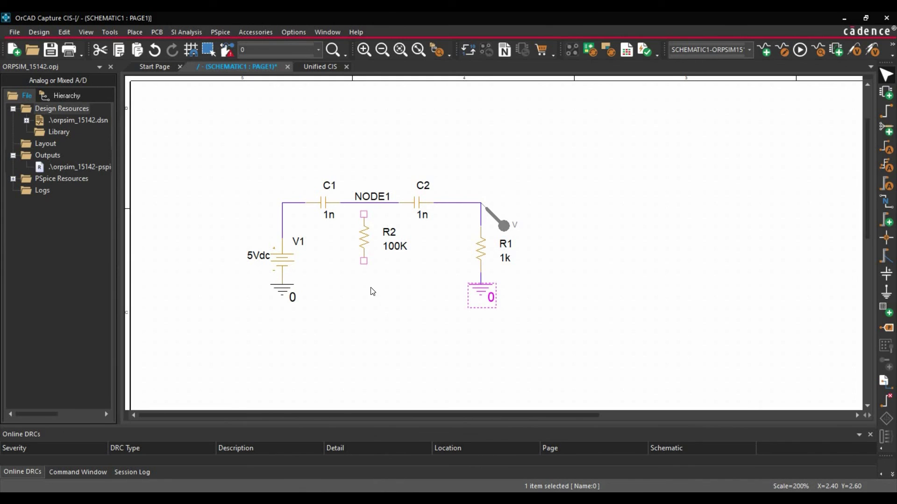
pyautogui.hotkey('ctrl', 'c')
pyautogui.hotkey('ctrl', 'v')
pyautogui.click(379, 297)
pyautogui.moveTo(364, 274); pyautogui.dragTo(364, 296)
pyautogui.click(421, 290)
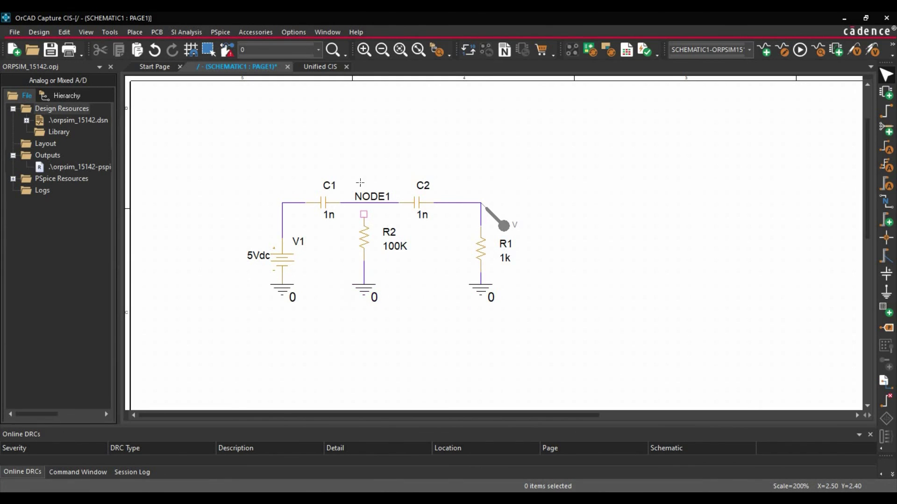
# - Wire R2's upper pin up to the NODE1 net
pyautogui.press('w')
pyautogui.click(364, 215)
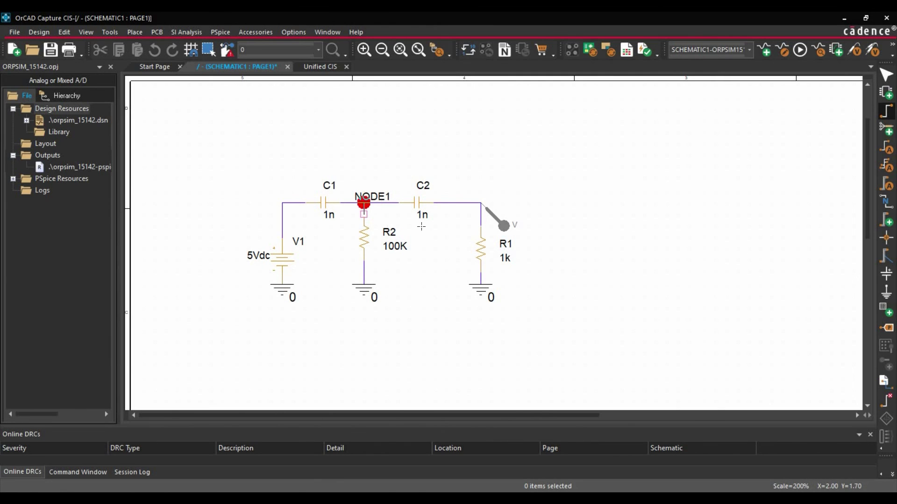
pyautogui.click(364, 202)
pyautogui.press('Escape')
pyautogui.rightClick(416, 161)
pyautogui.click(417, 158)
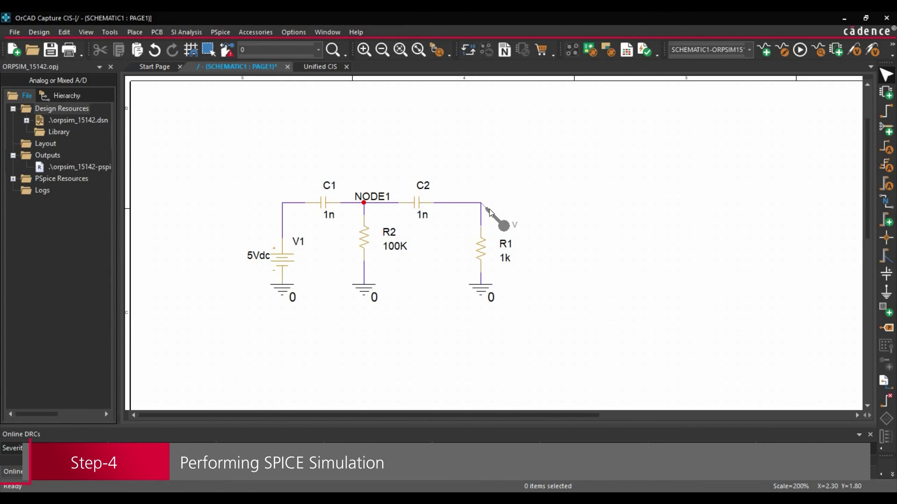
# - Run the PSpice transient simulation and view the V(R1:2) waveform over 0–1.0us
pyautogui.click(799, 50)
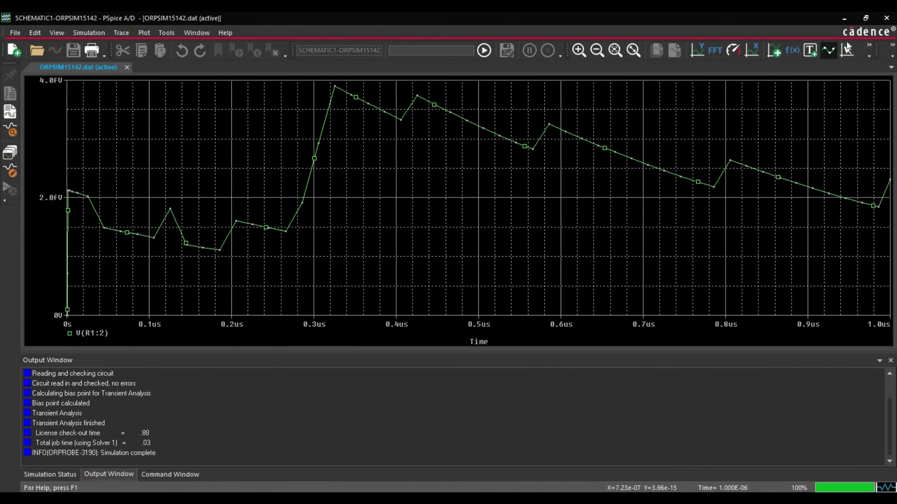
# - Minimize PSpice A/D to bring back the probed SCHEMATIC1 : PAGE1 schematic
pyautogui.click(843, 19)
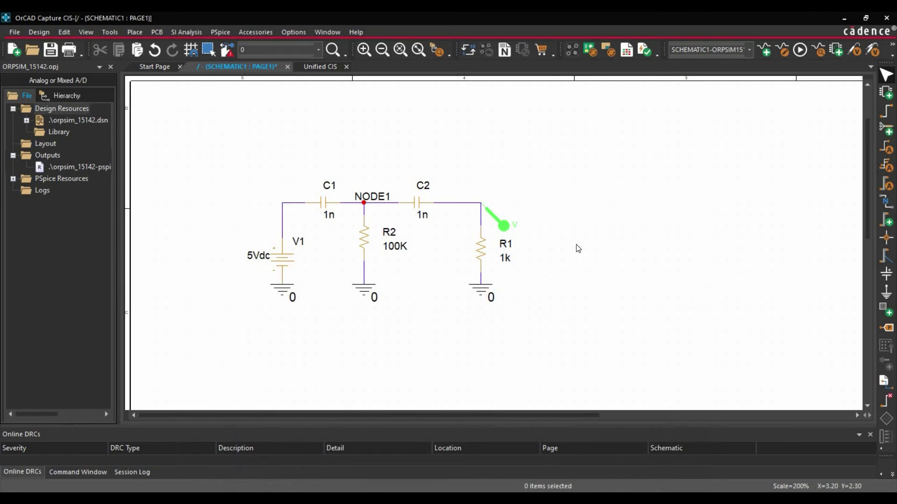